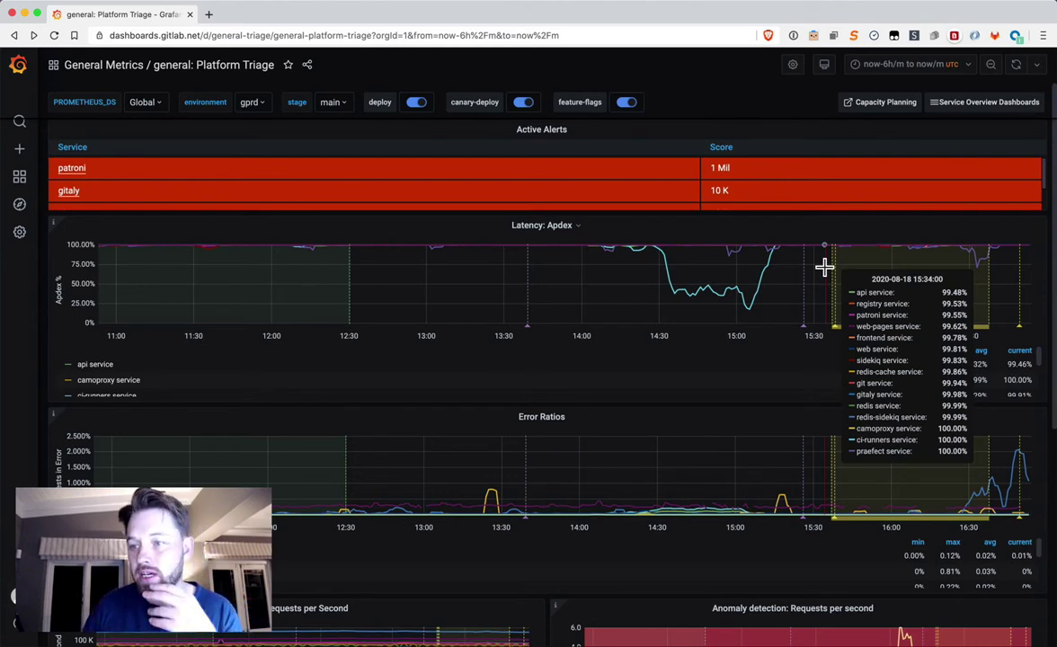
# - Open the Service Overview Dashboards list to reach the web: Overview dashboard
pyautogui.click(984, 105)
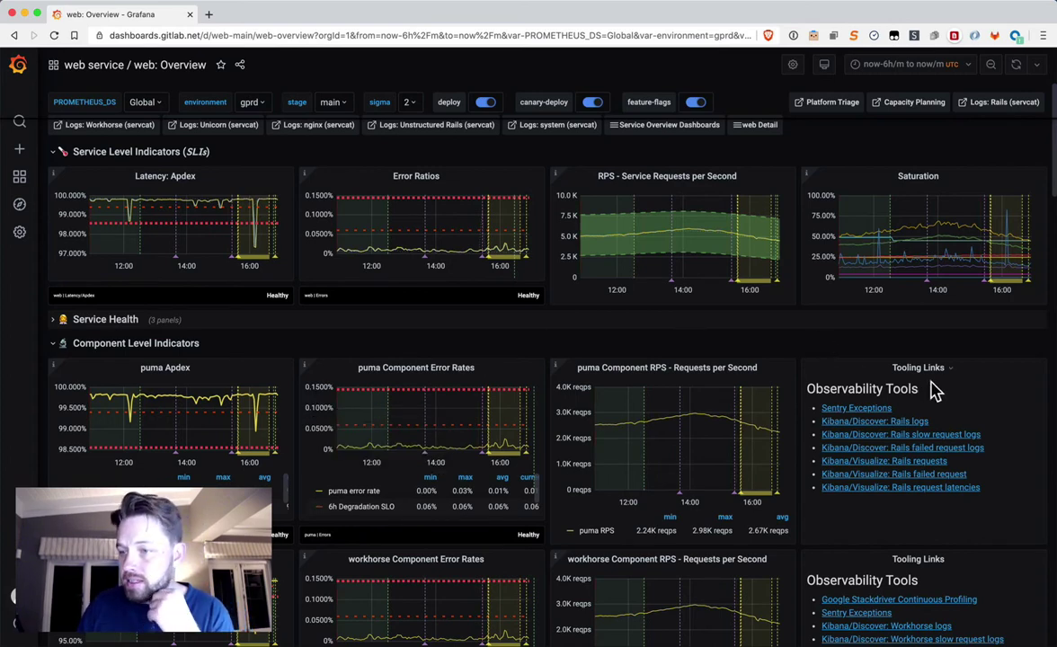
pyautogui.scroll(-3, 920, 440)
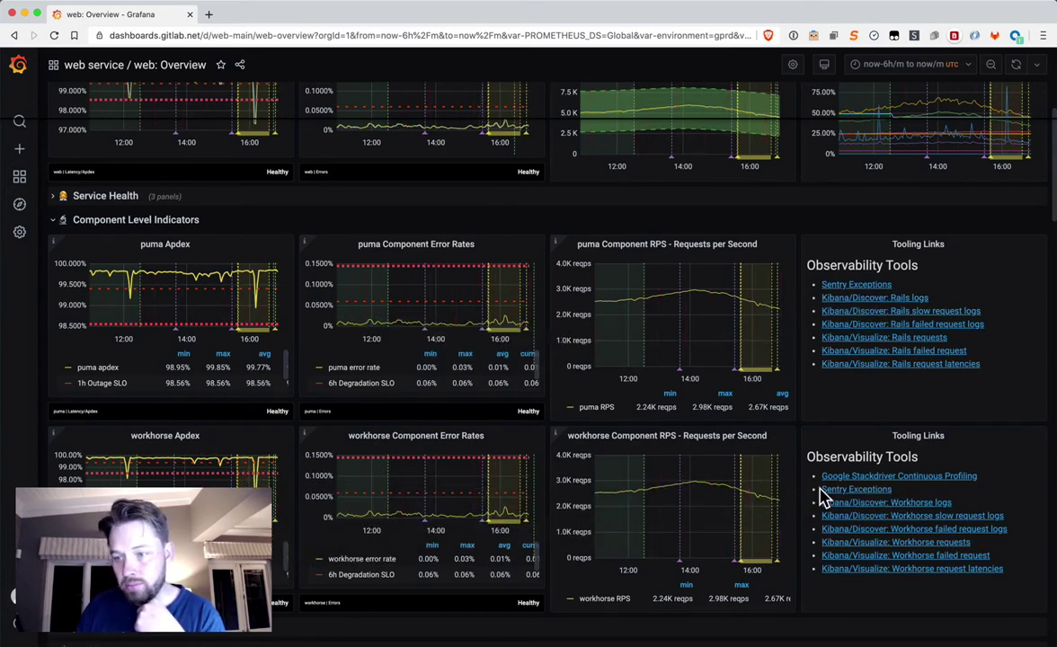
pyautogui.scroll(-1, 944, 497)
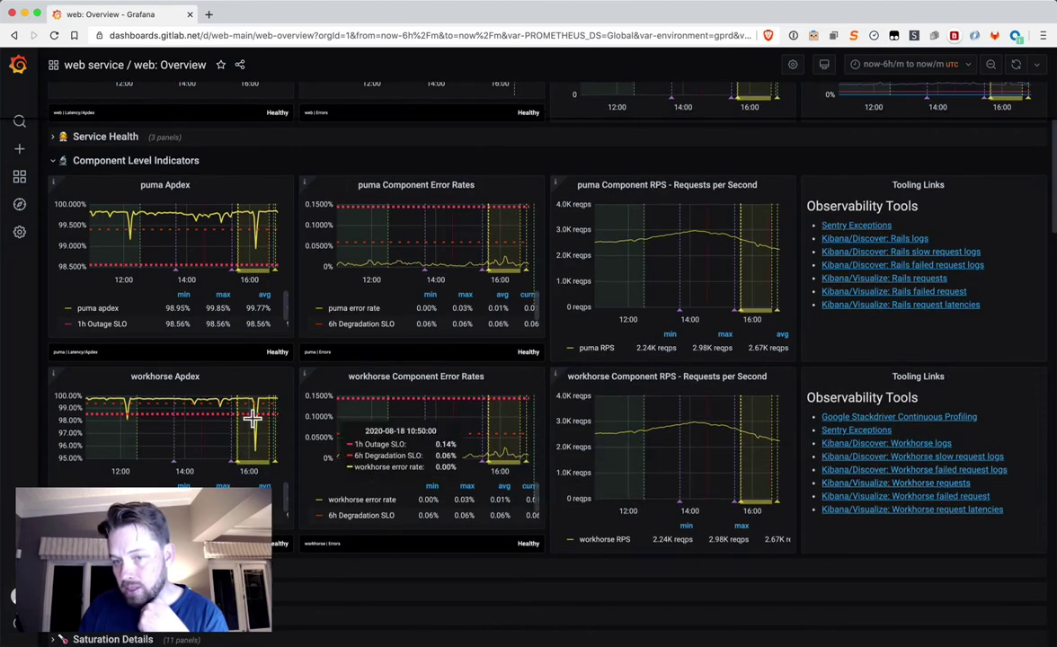
pyautogui.scroll(1, 898, 424)
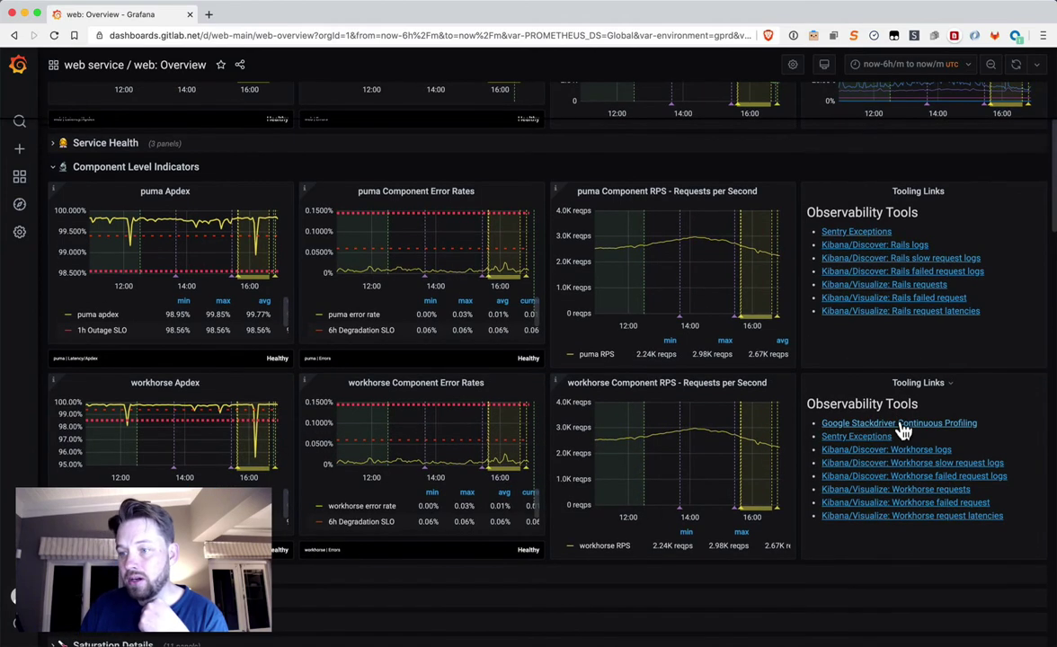
pyautogui.scroll(-2, 903, 444)
pyautogui.scroll(2, 898, 446)
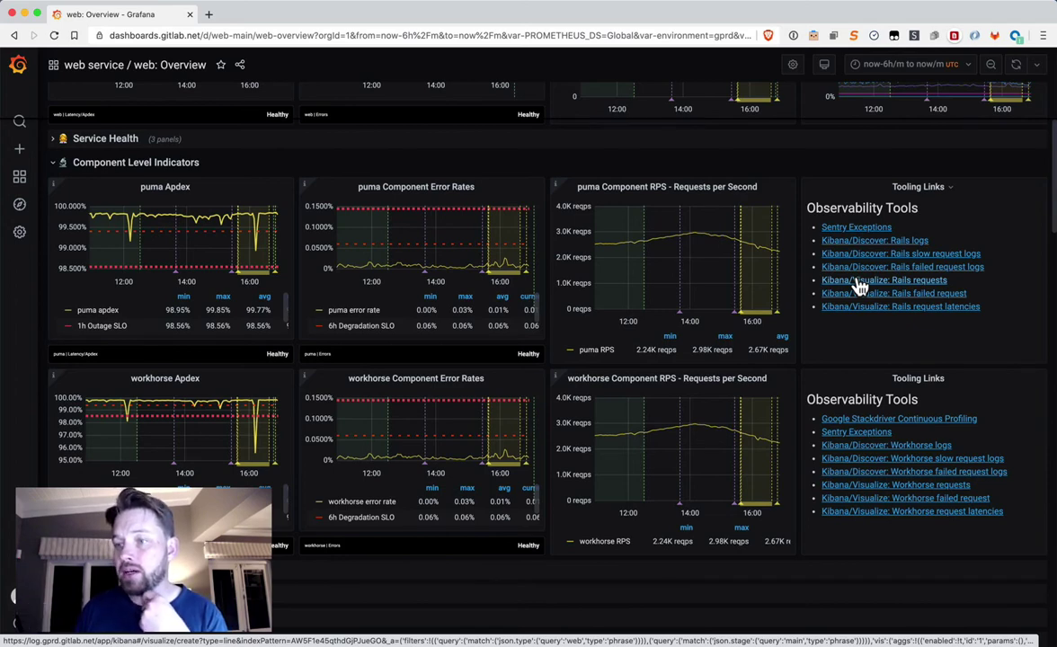
# - Open 'Kibana/Visualize: Rails requests' in a new tab and switch to it
pyautogui.keyDown('super'); pyautogui.click(910, 282); pyautogui.keyUp('super')
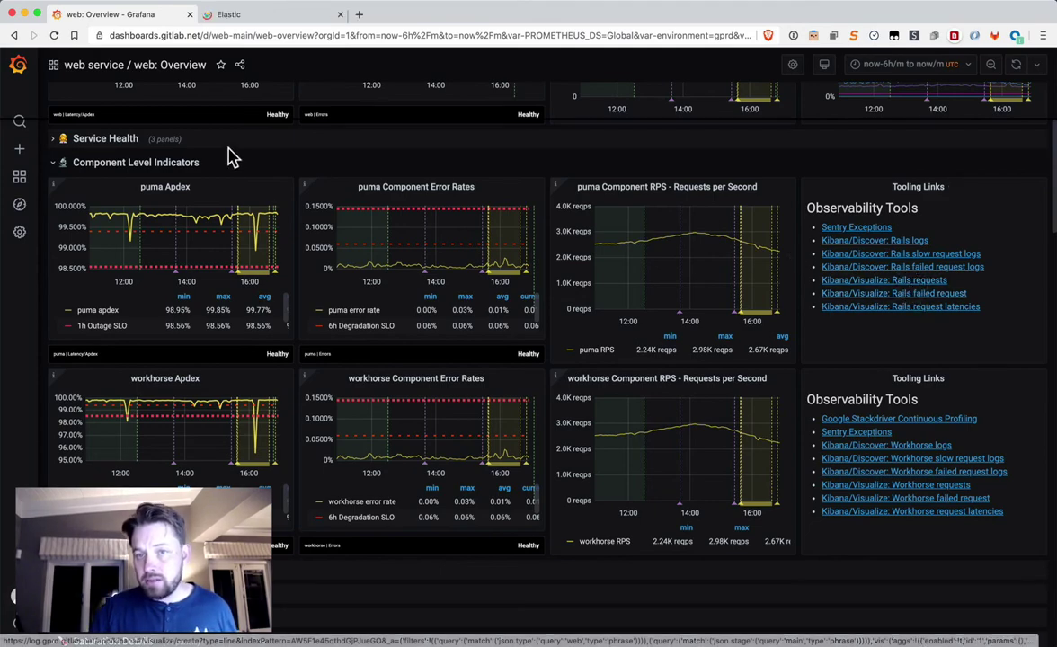
pyautogui.scroll(3, 540, 179)
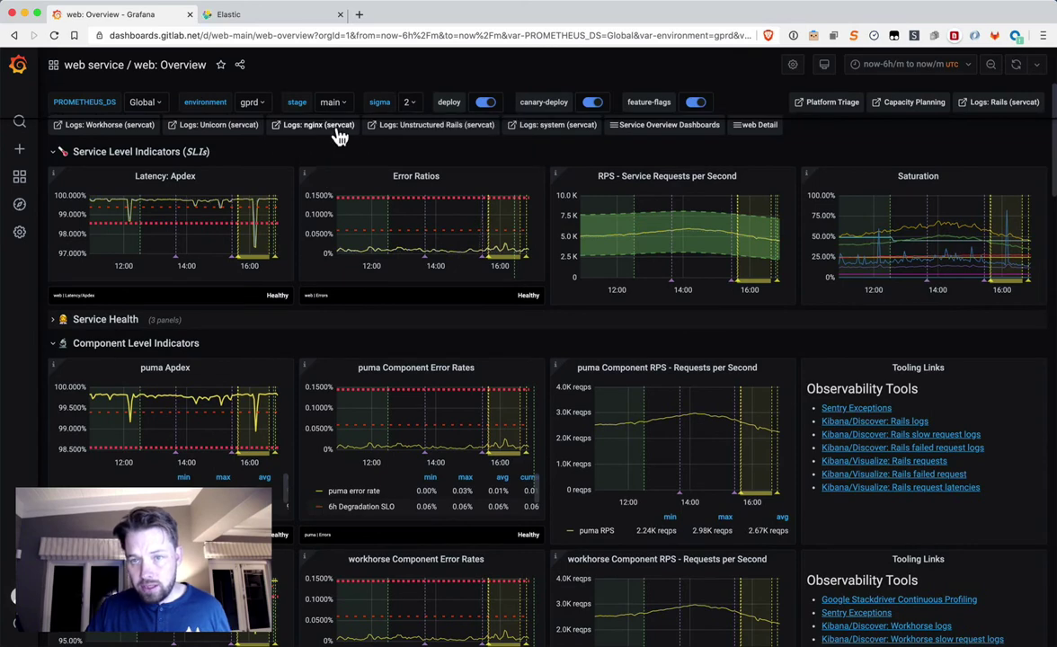
pyautogui.scroll(-3, 764, 432)
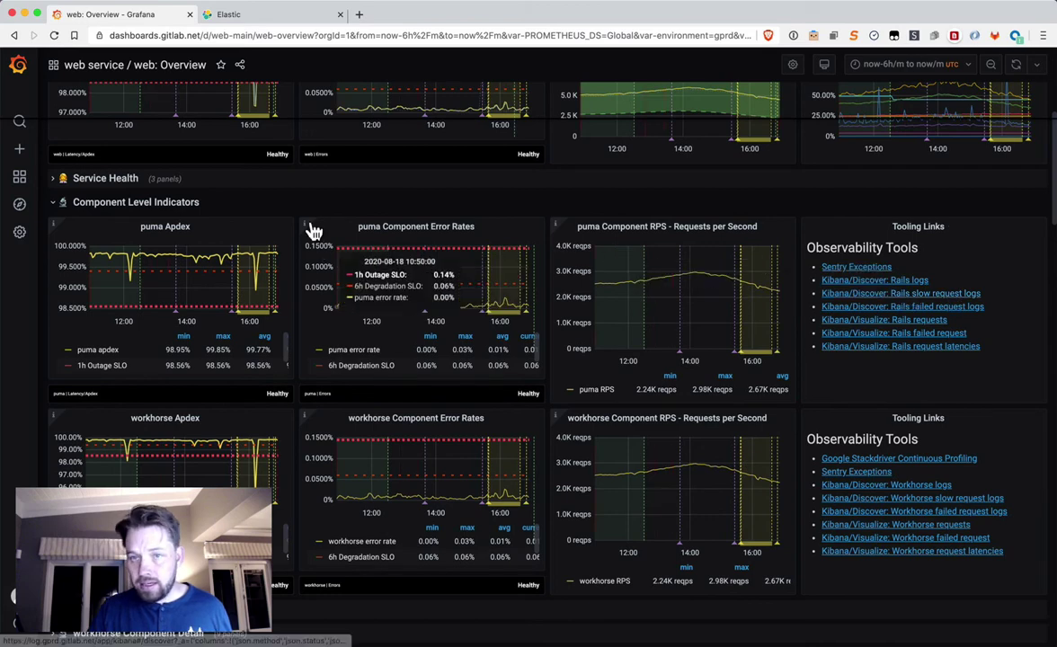
pyautogui.scroll(1, 320, 143)
pyautogui.click(278, 16)
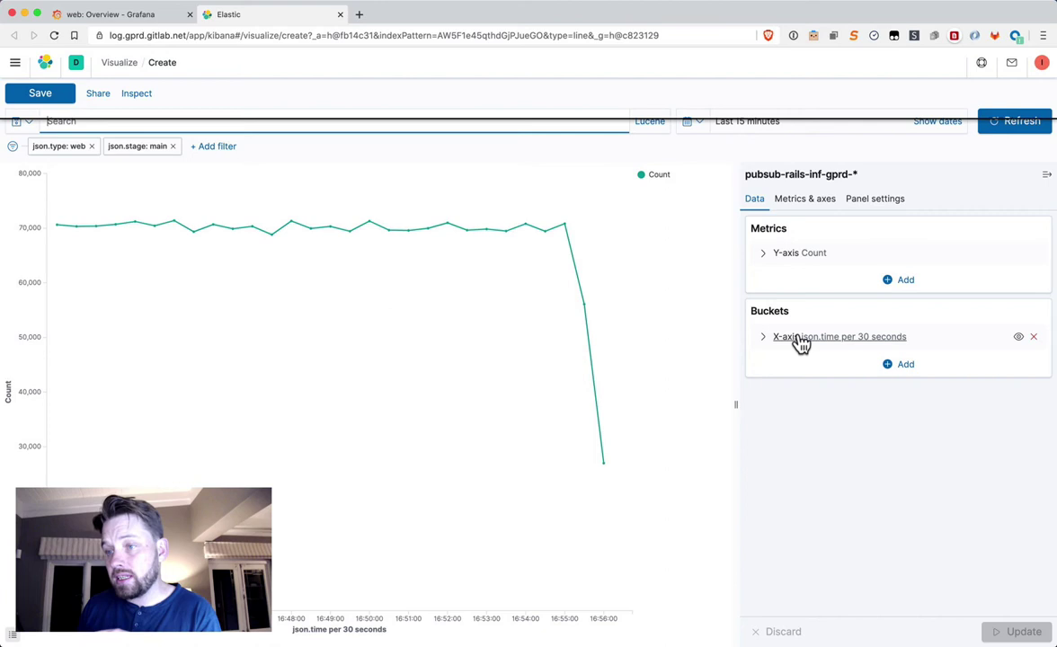
# - Add a Terms split series on json.status to the Kibana request chart and update it
pyautogui.click(899, 365)
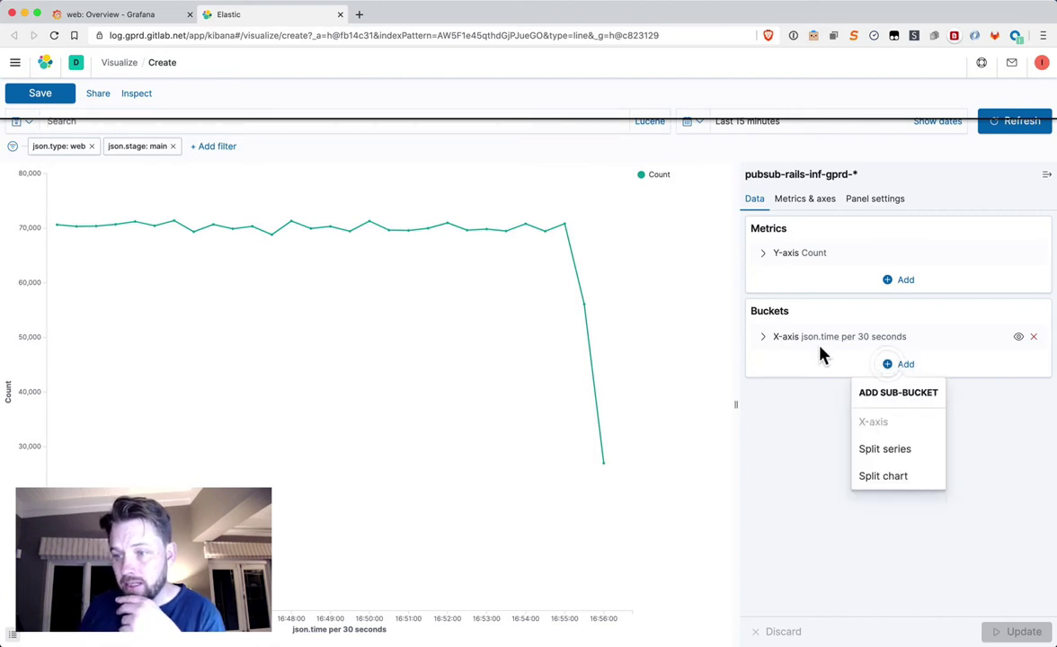
pyautogui.click(897, 452)
pyautogui.click(824, 409)
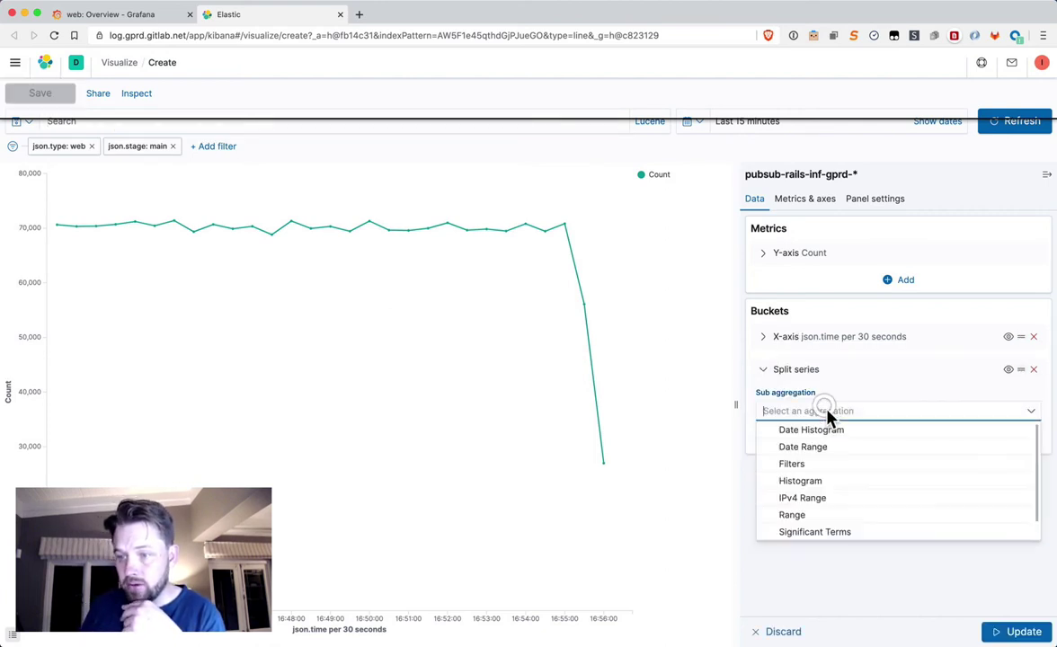
pyautogui.scroll(-1, 814, 516)
pyautogui.click(795, 540)
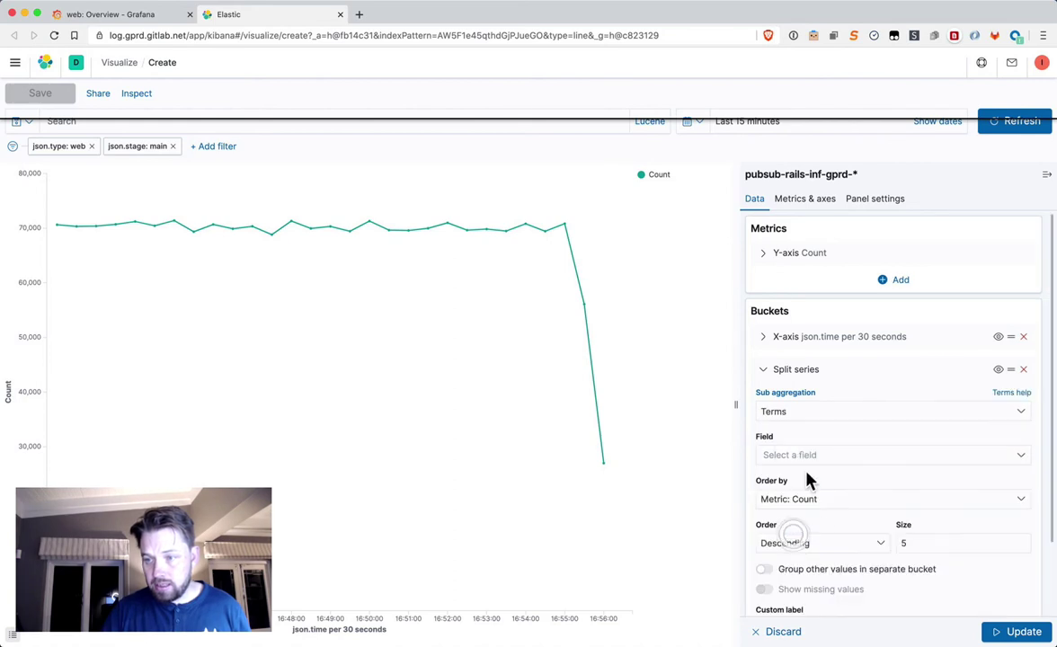
pyautogui.click(795, 454)
pyautogui.write('stat')
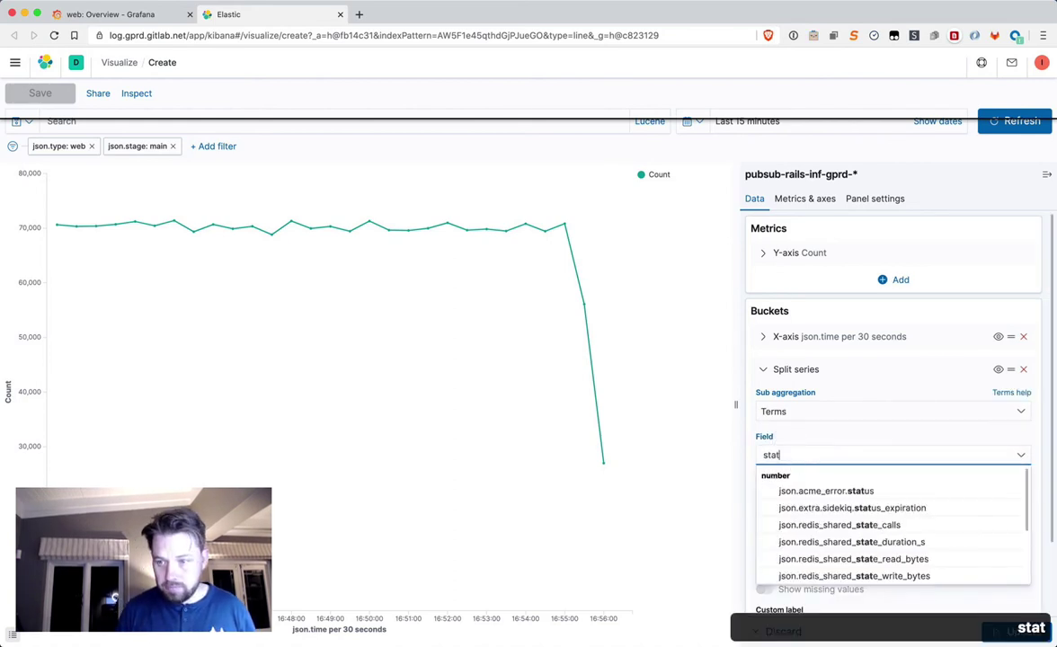
pyautogui.write('us')
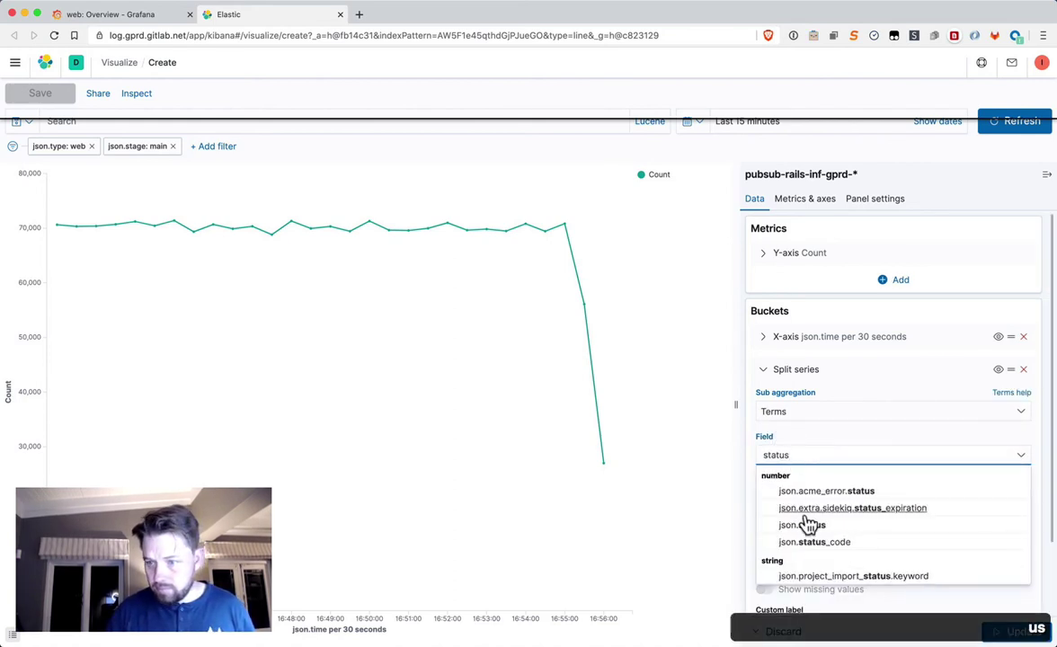
pyautogui.click(809, 526)
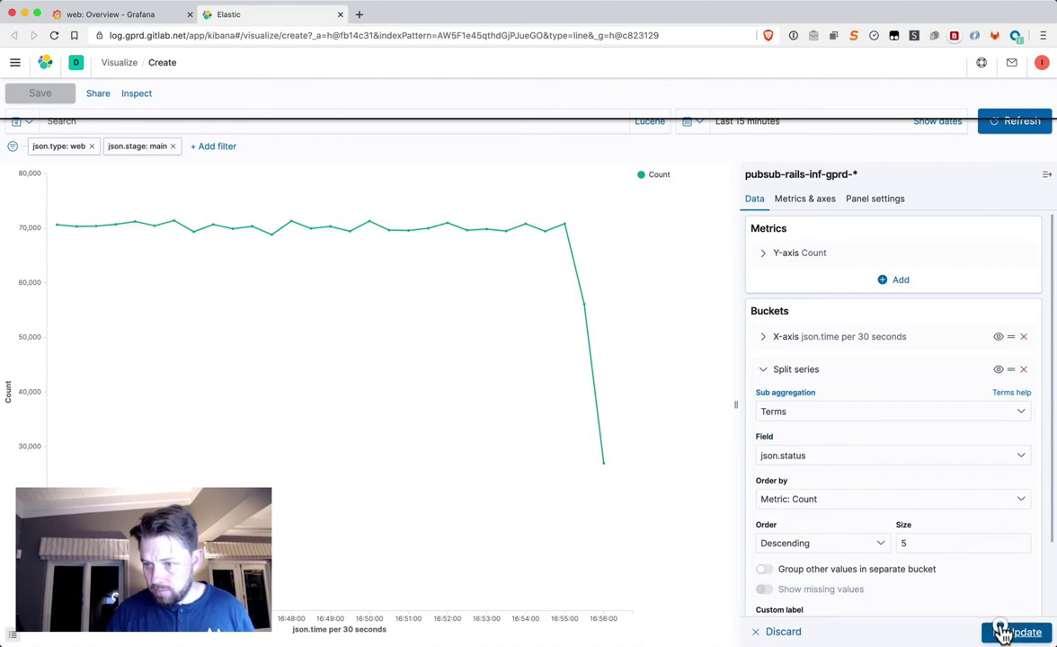
pyautogui.click(1002, 627)
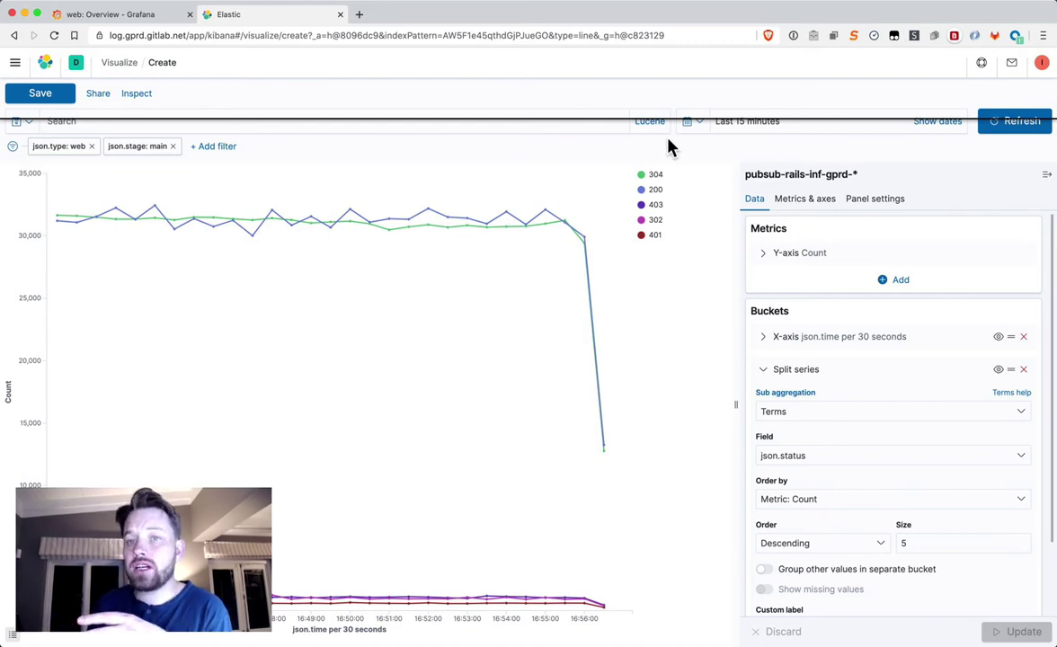
# - Back in Grafana, open workhorse's Google Stackdriver Continuous Profiling link in a background tab
pyautogui.click(146, 17)
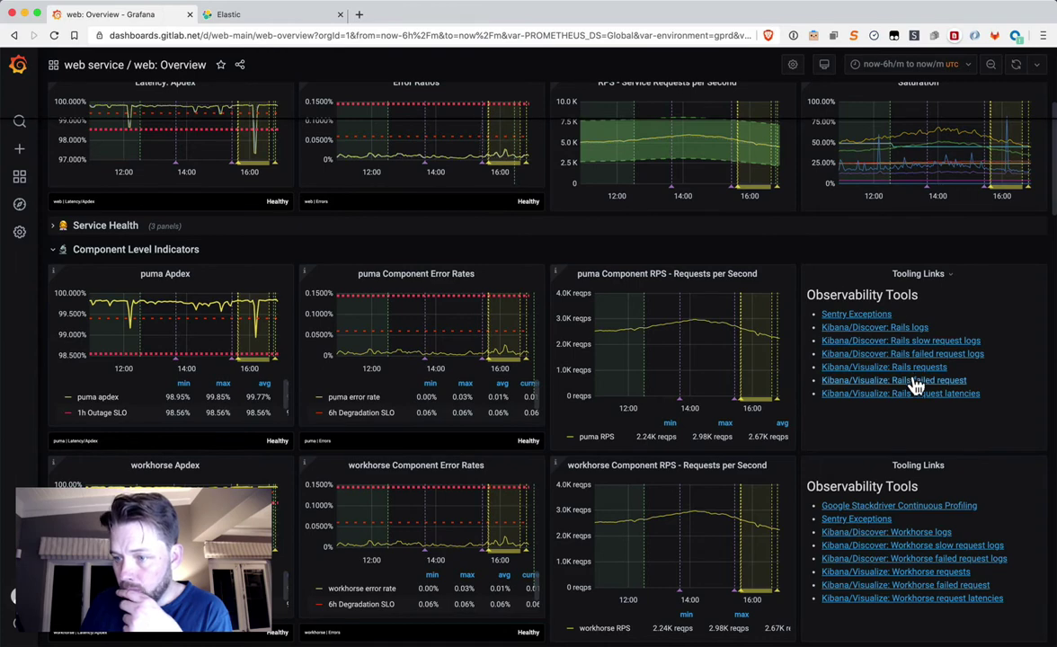
pyautogui.scroll(-1, 919, 411)
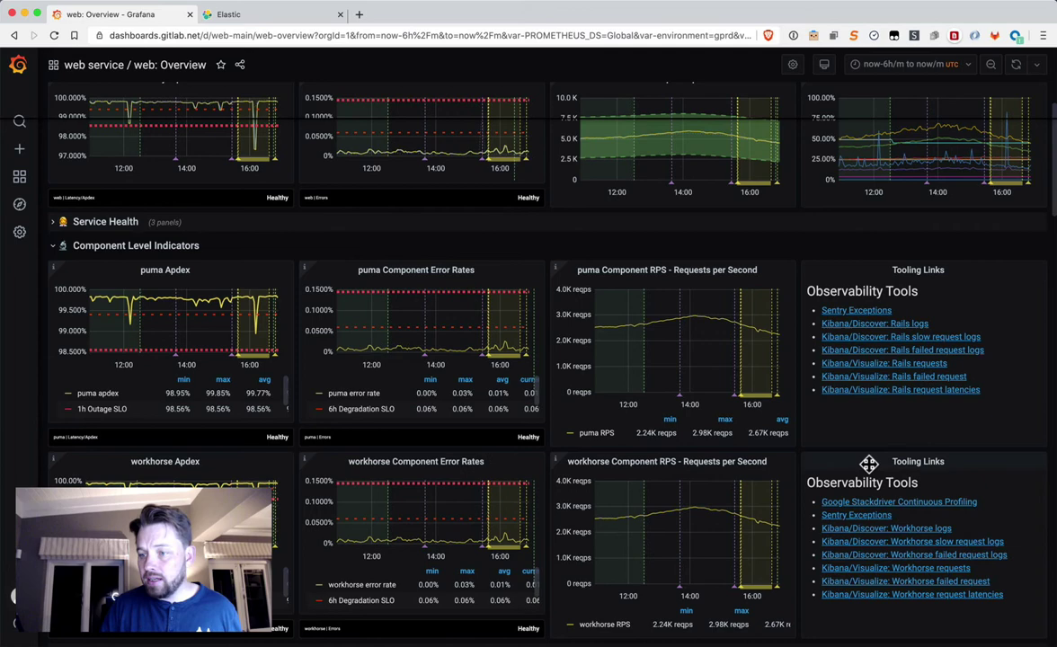
pyautogui.keyDown('super'); pyautogui.click(932, 506); pyautogui.keyUp('super')
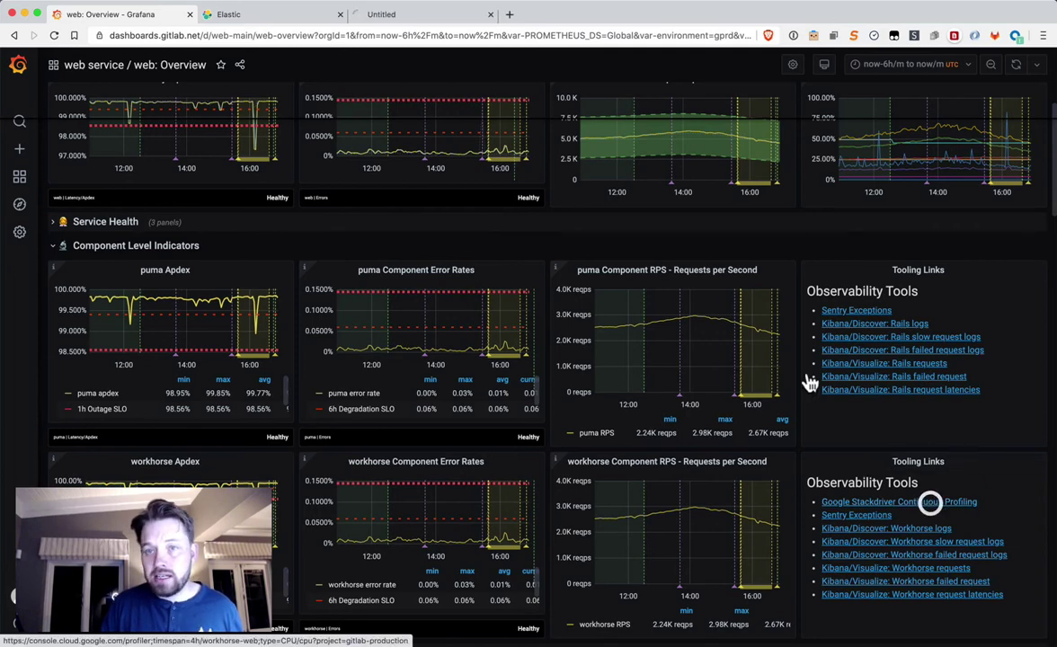
# - Inspect the HandlerFunc.ServeHTTP frame in the workhorse-web CPU flame graph, then return to Grafana
pyautogui.click(399, 20)
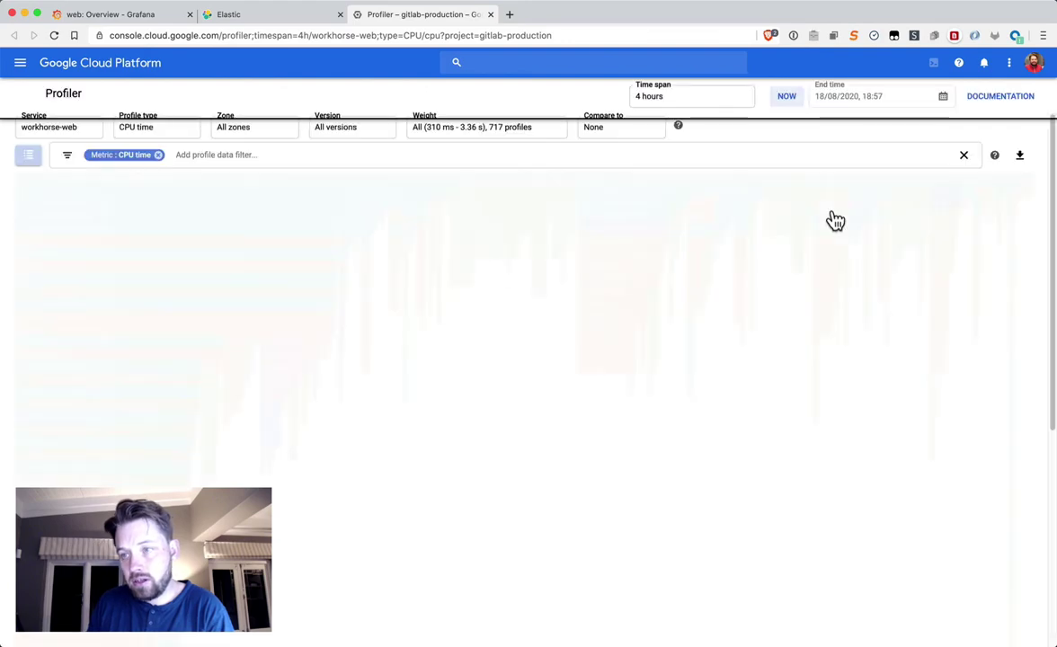
pyautogui.click(154, 309)
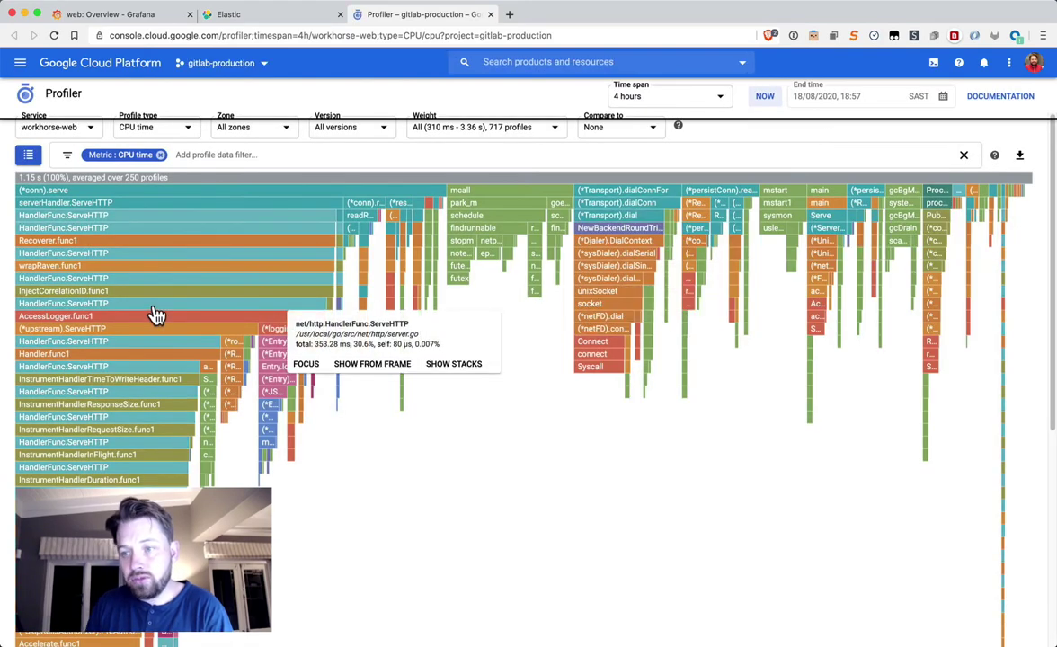
pyautogui.click(118, 15)
pyautogui.scroll(-3, 868, 359)
pyautogui.scroll(5, 523, 208)
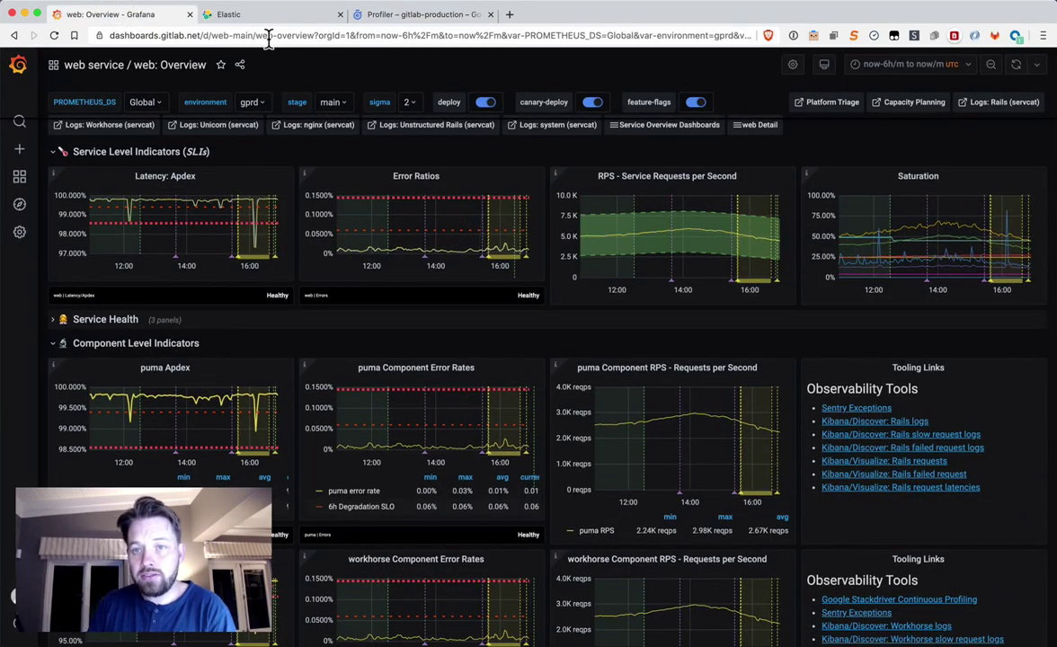
# - Switch to the frontend: Overview dashboard via Platform Triage's Service Overview Dashboards list
pyautogui.click(830, 104)
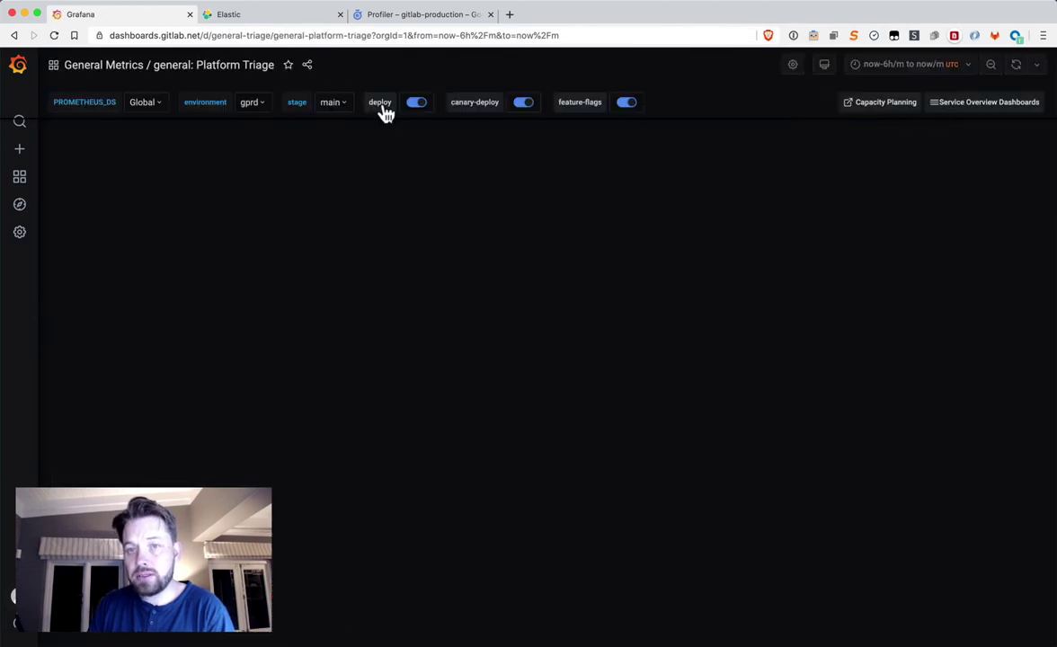
pyautogui.click(957, 102)
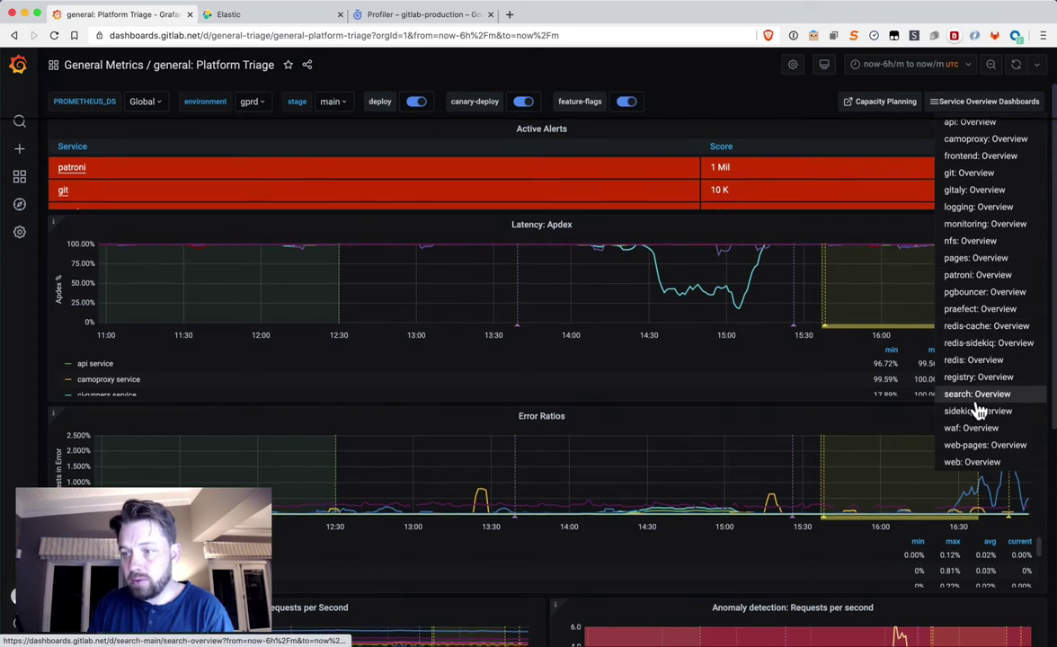
pyautogui.click(1002, 157)
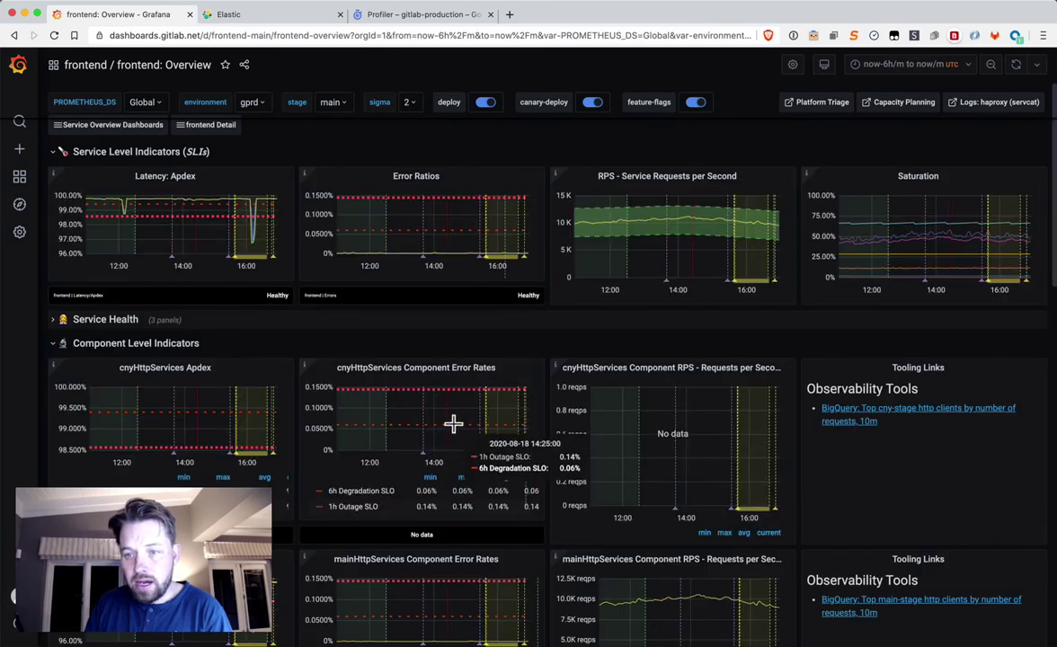
# - Open the ssh panel's 'BigQuery: Top ssh clients by number of requests, 10m' link
pyautogui.moveTo(600, 357)
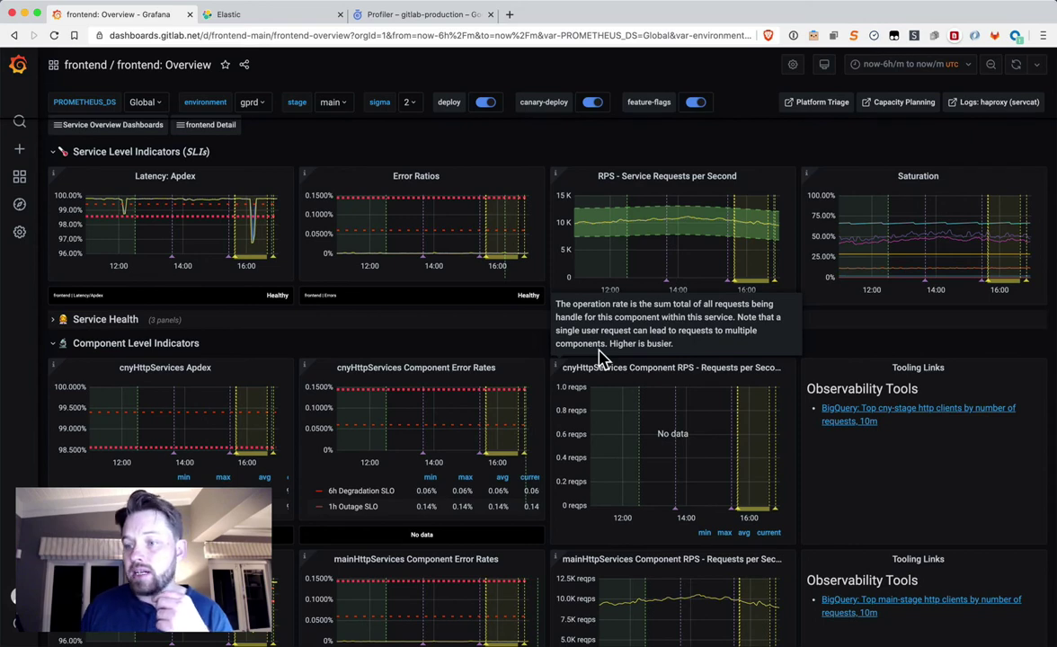
pyautogui.scroll(-3, 858, 382)
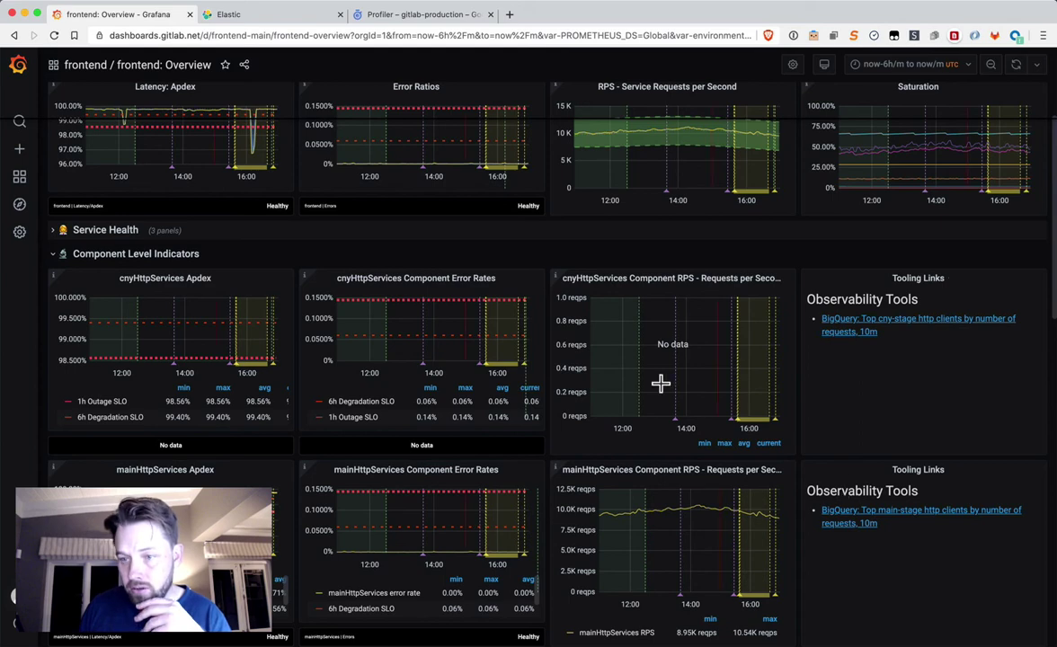
pyautogui.scroll(2, 382, 315)
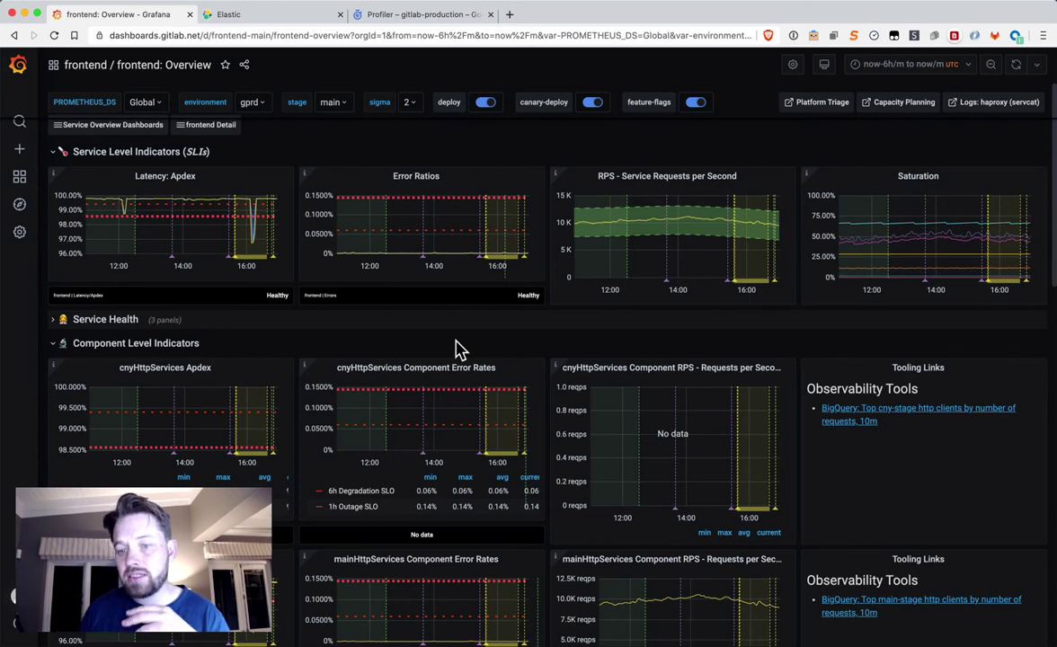
pyautogui.scroll(-2, 437, 539)
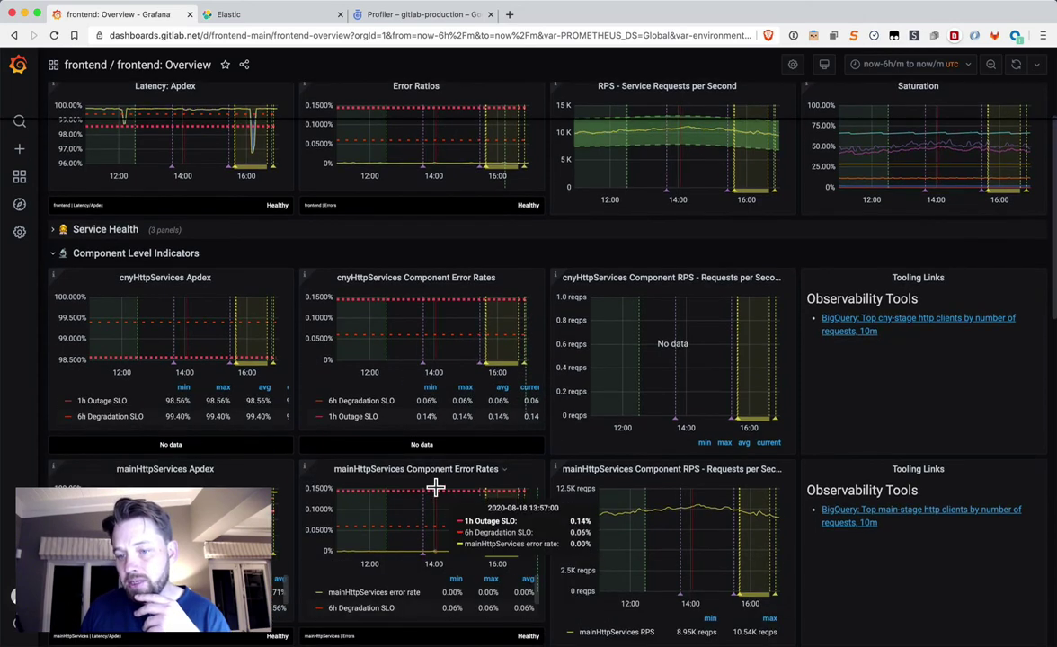
pyautogui.scroll(-4, 435, 486)
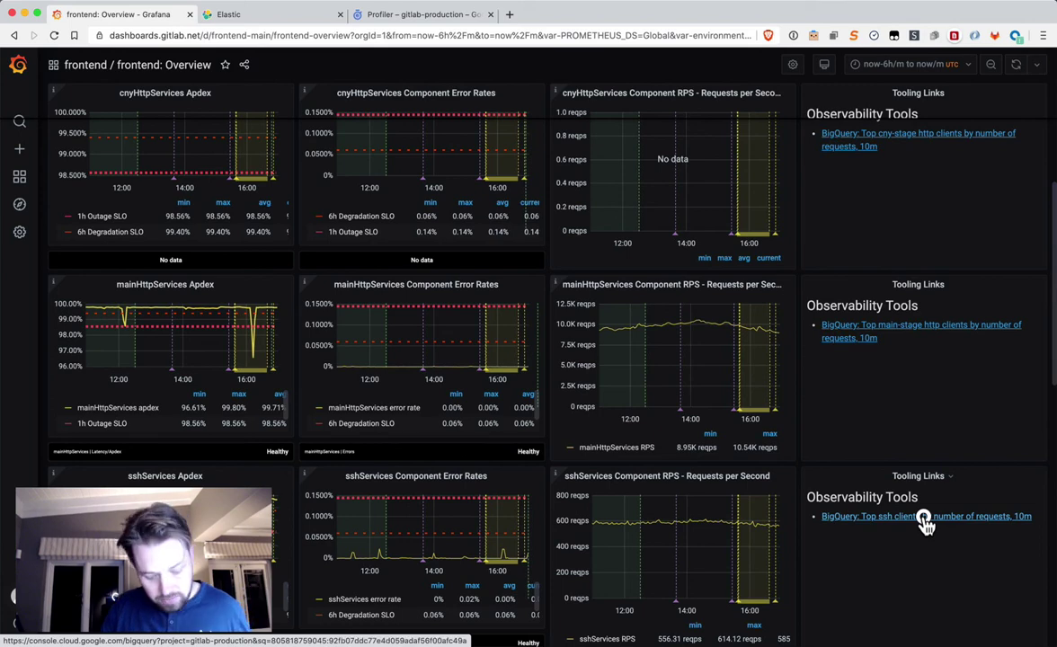
pyautogui.click(923, 518)
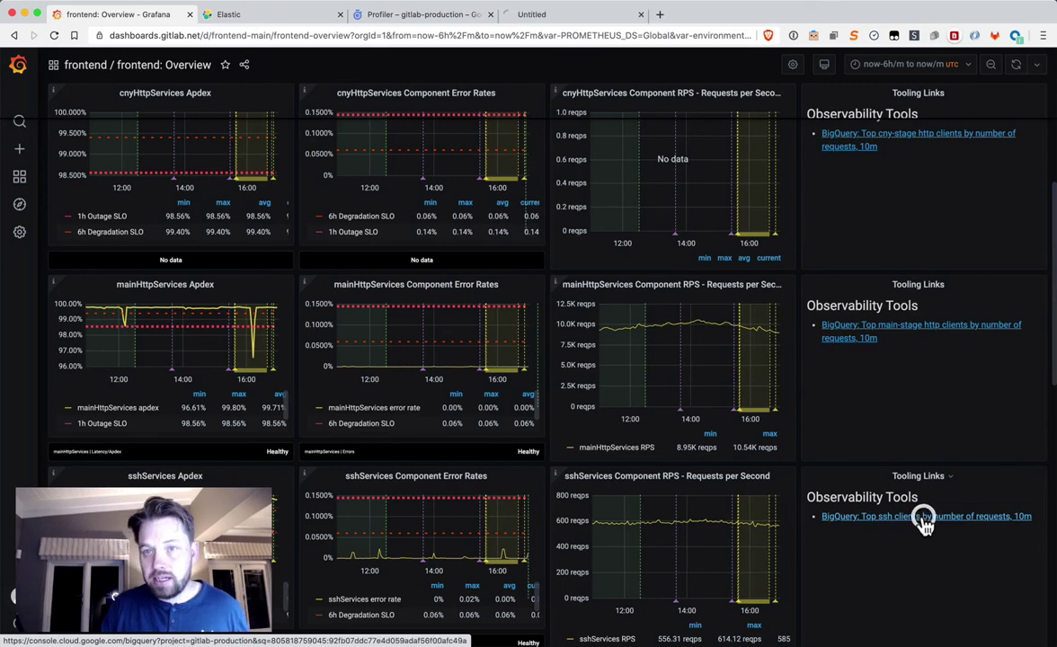
# - Switch to the BigQuery tab showing the haproxy_top_ssh_clients_by_ip_backend_for_10m query
pyautogui.click(545, 16)
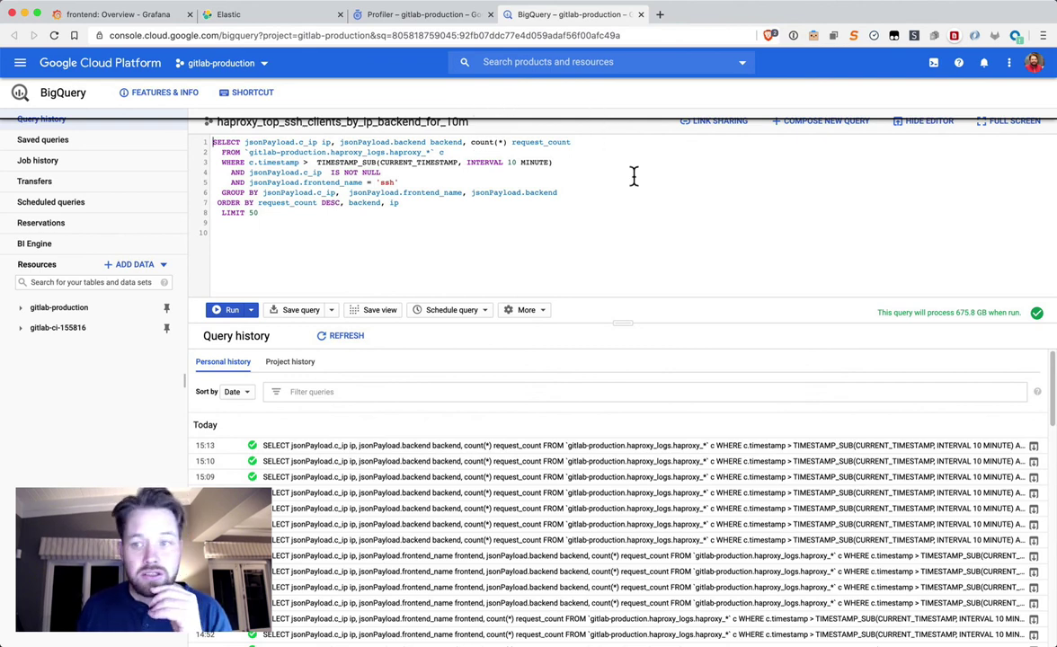
# - Return to the 'frontend: Overview - Grafana' tab
pyautogui.click(127, 17)
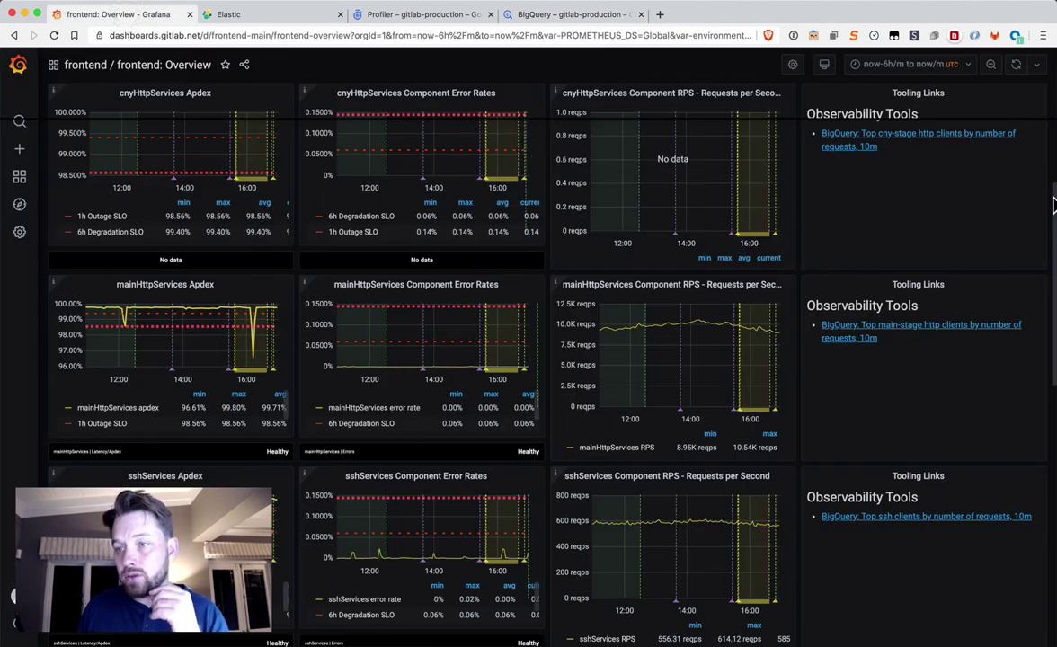